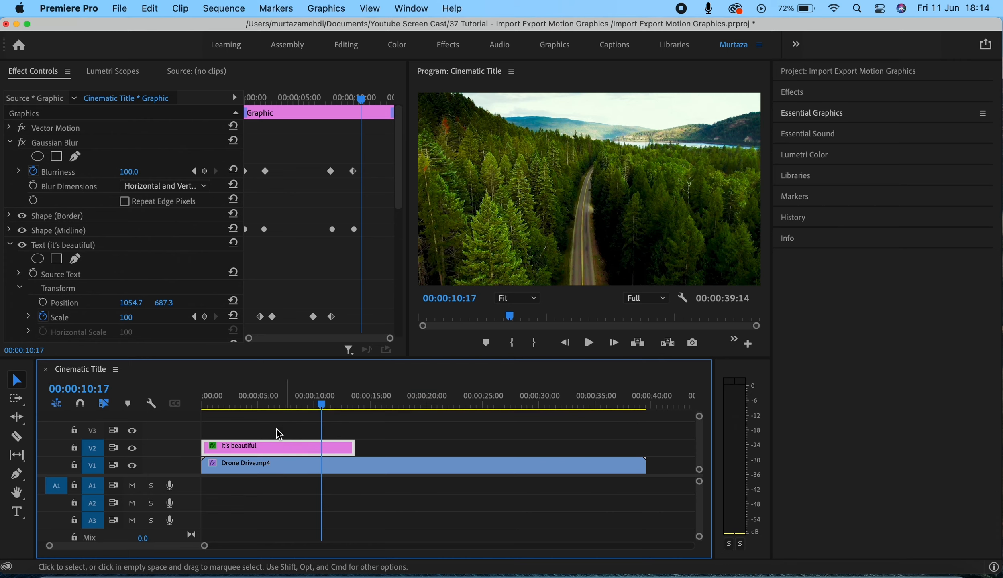
# Step: Export the it's beautiful title clip as a Motion Graphics template named Cinematic Border Title in the Local Templates Folder, with video thumbnail and without compatibility warnings
pyautogui.rightClick(267, 448)
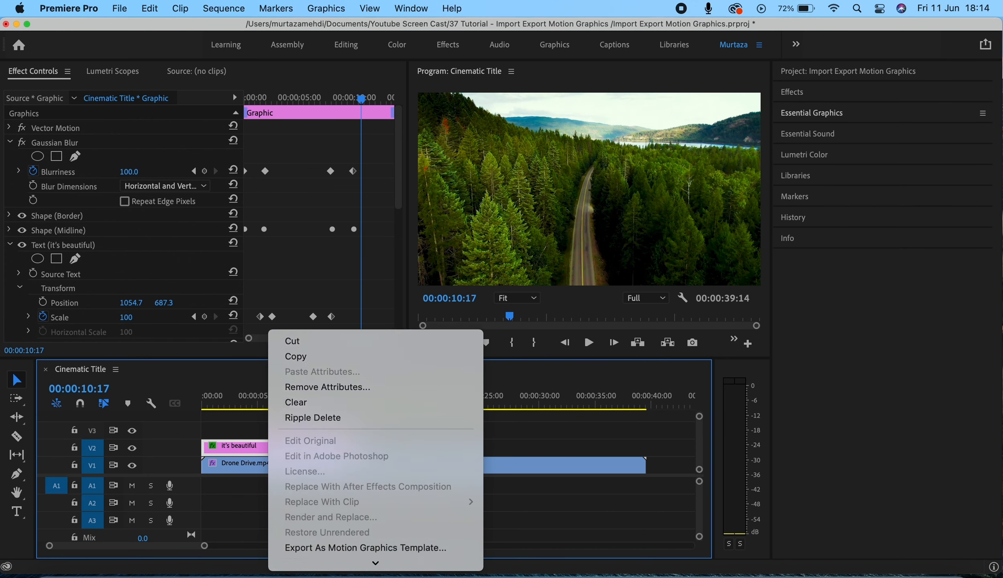
pyautogui.scroll(-5, 349, 441)
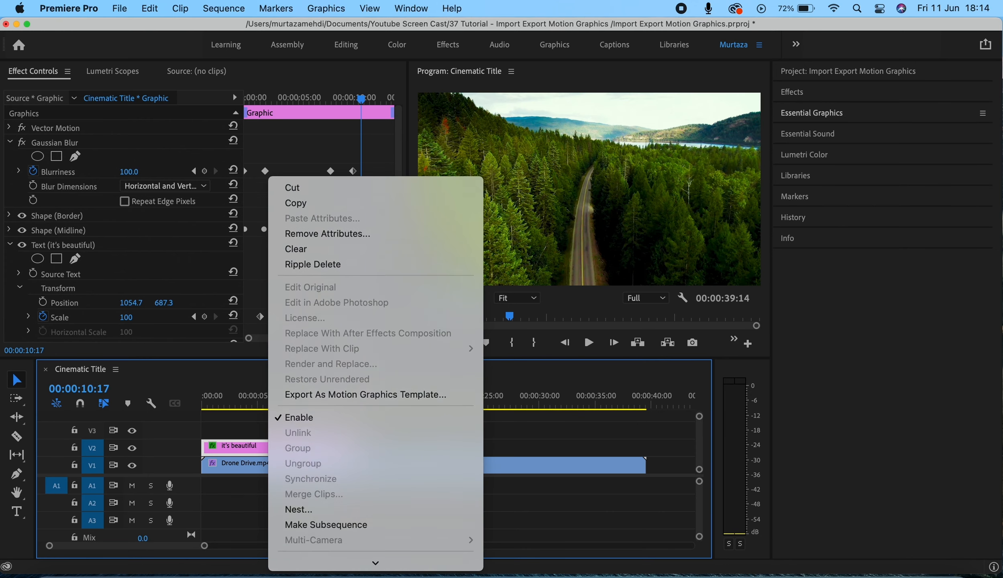
pyautogui.click(344, 382)
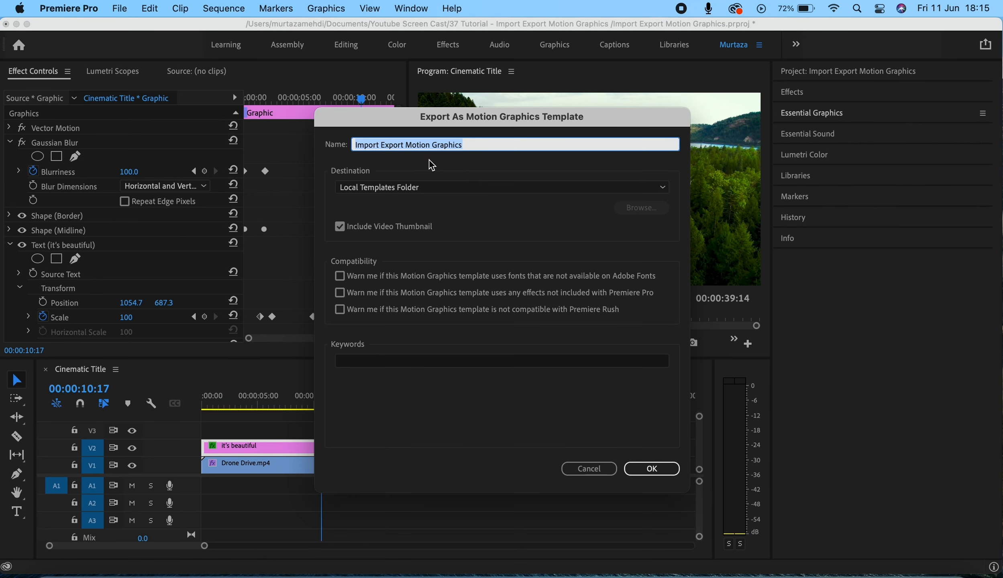
pyautogui.write('Cinema')
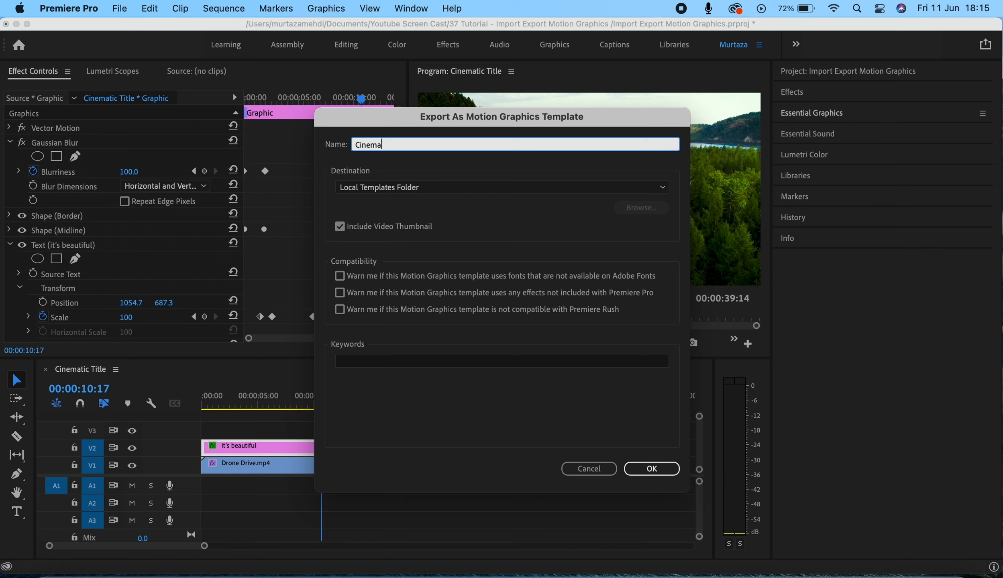
pyautogui.write('tic Border Title')
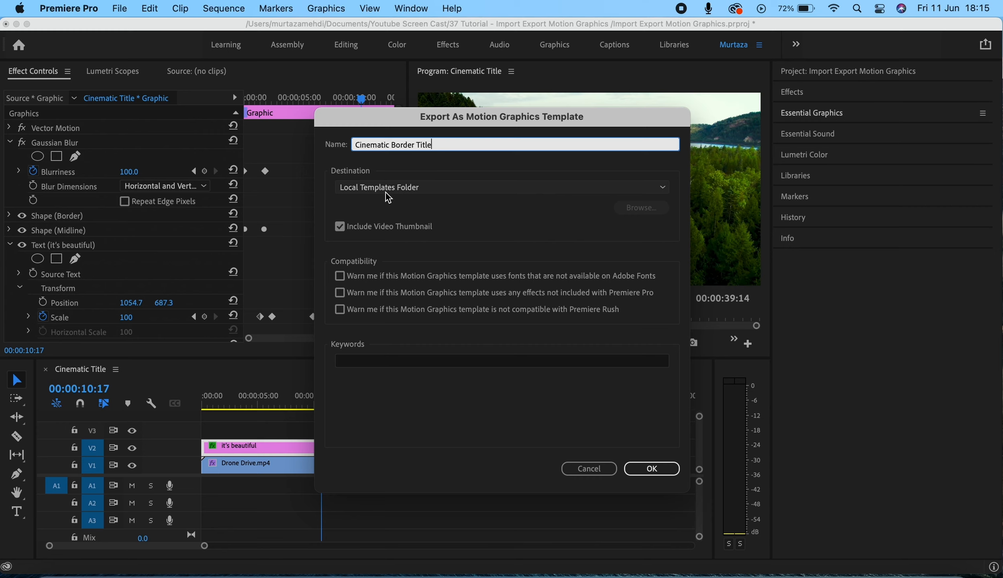
pyautogui.click(382, 225)
pyautogui.click(383, 231)
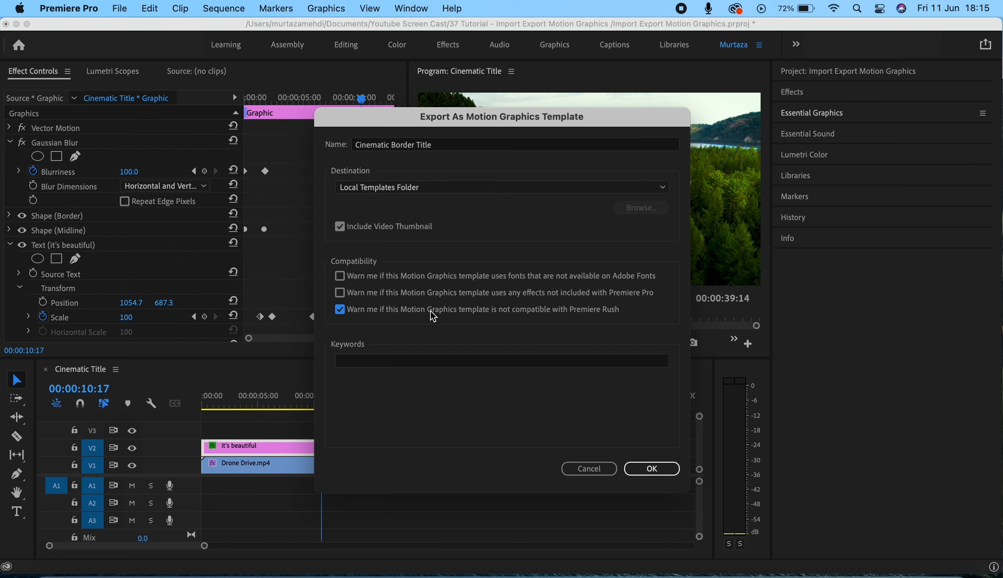
pyautogui.click(340, 310)
pyautogui.click(634, 467)
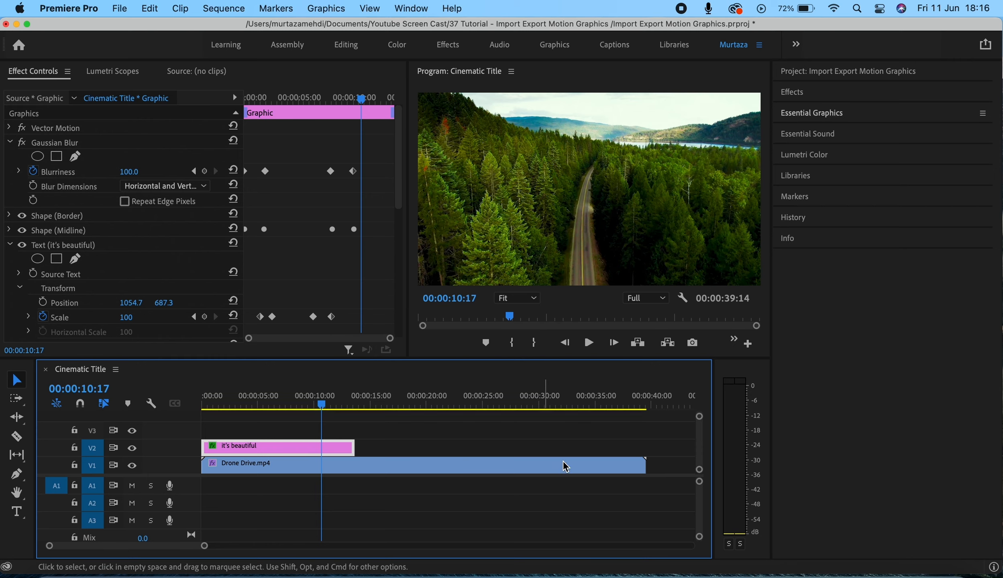
# Step: Search the template library for "cinematic border title" and place the Cinematic Border Title template on V2 at about 21 seconds
pyautogui.click(821, 116)
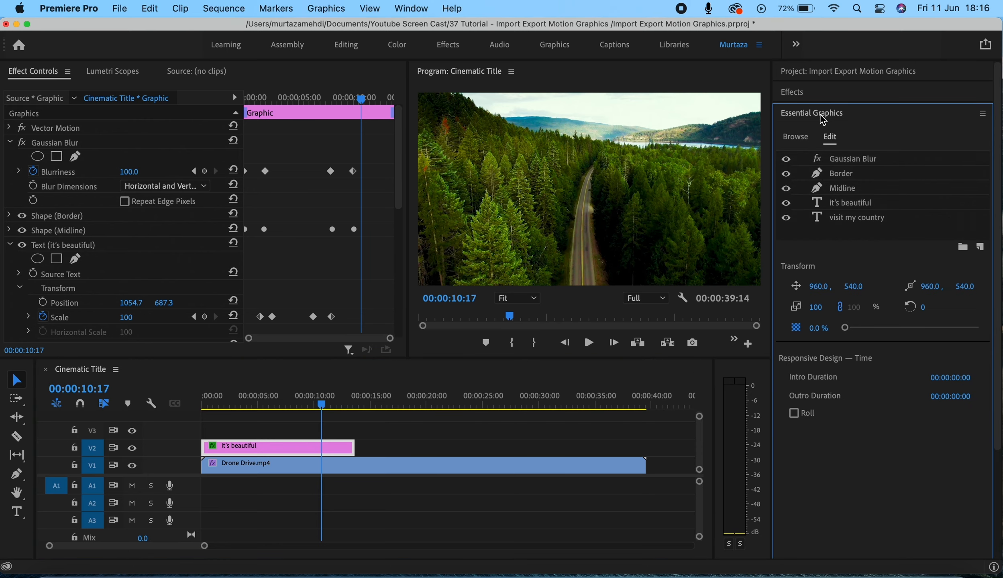
pyautogui.click(799, 139)
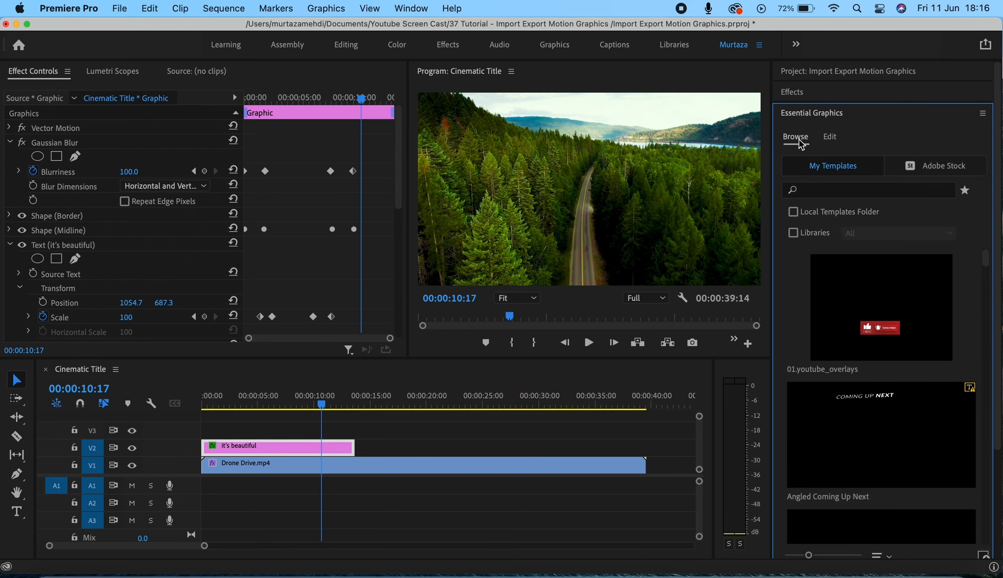
pyautogui.click(822, 193)
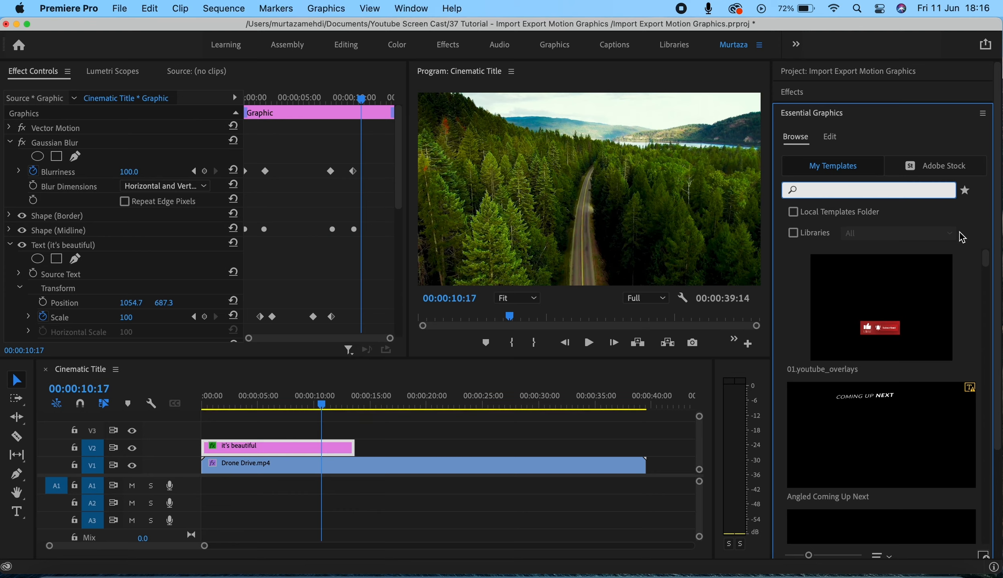
pyautogui.moveTo(986, 256)
pyautogui.mouseDown()
pyautogui.moveTo(991, 347)
pyautogui.moveTo(986, 266)
pyautogui.mouseUp()
pyautogui.click(883, 192)
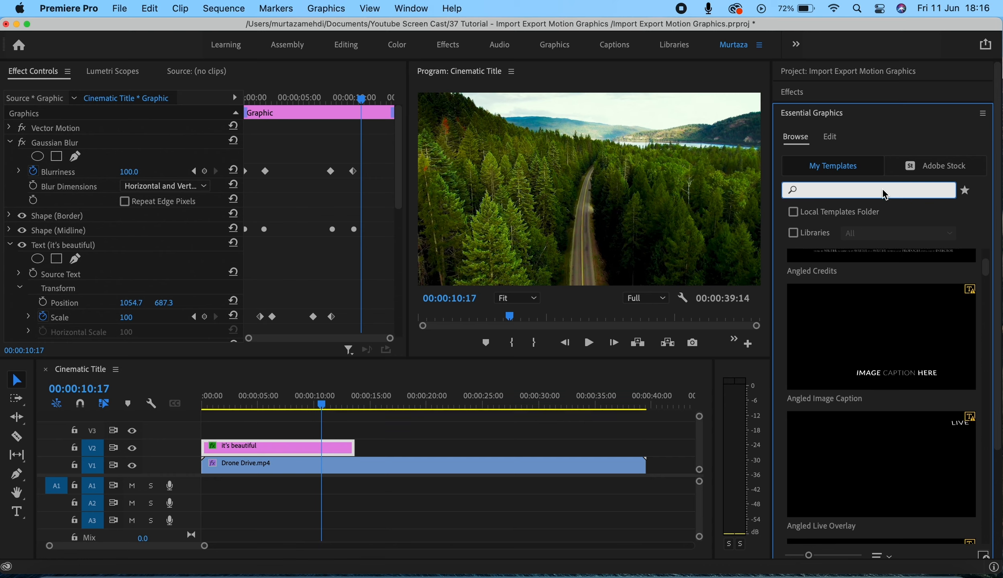
pyautogui.write('cinema')
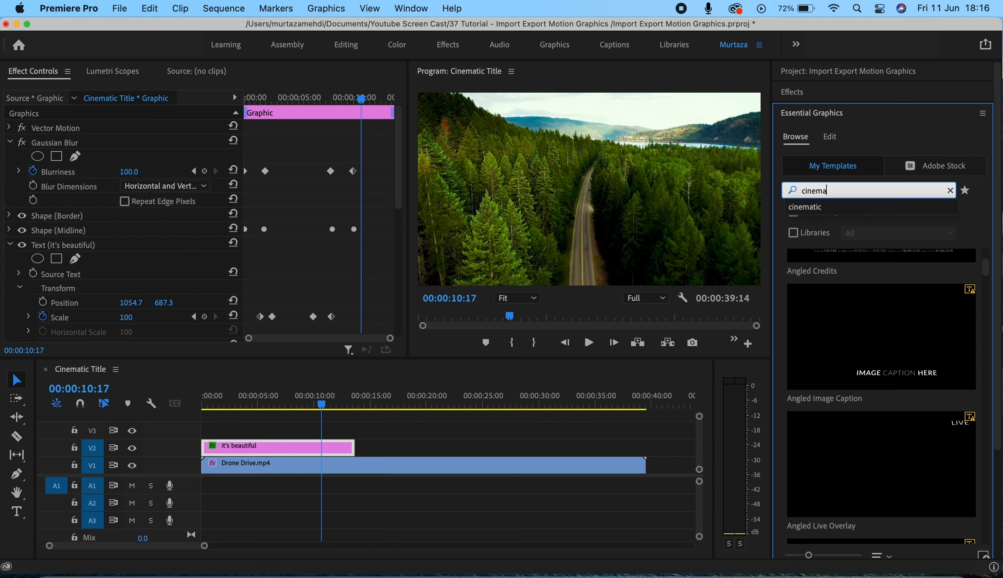
pyautogui.write('tic b')
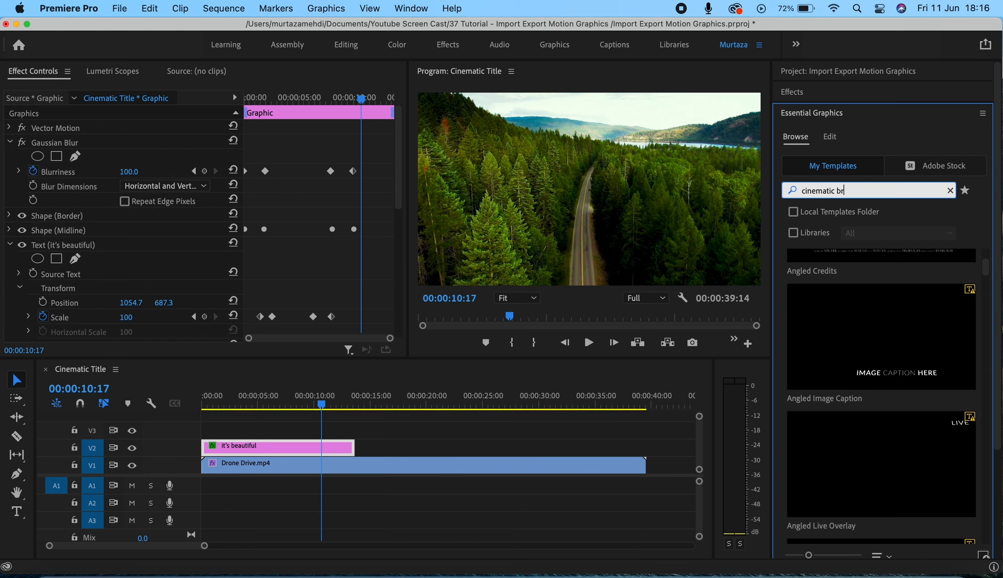
pyautogui.write('order title')
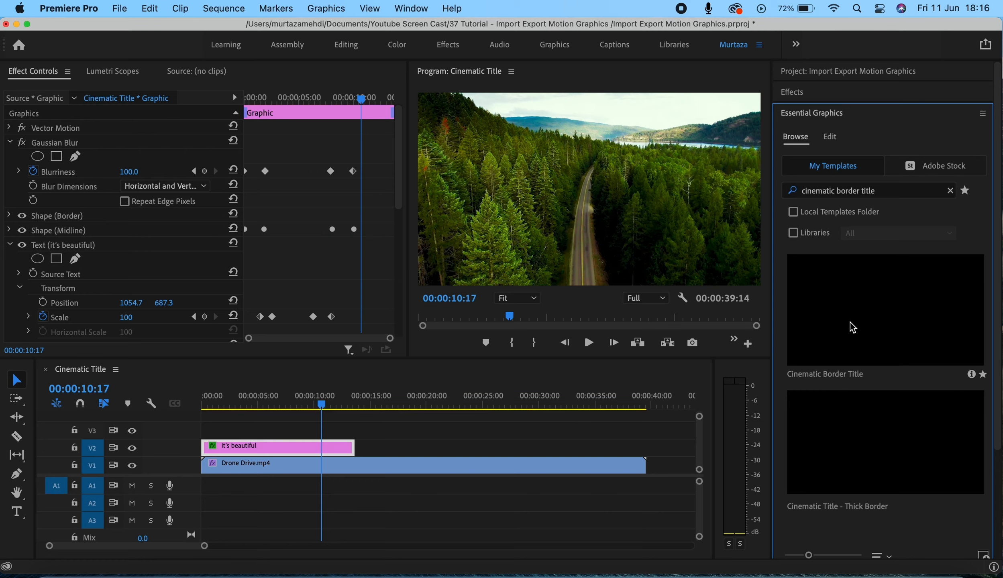
pyautogui.moveTo(850, 322); pyautogui.dragTo(438, 453)
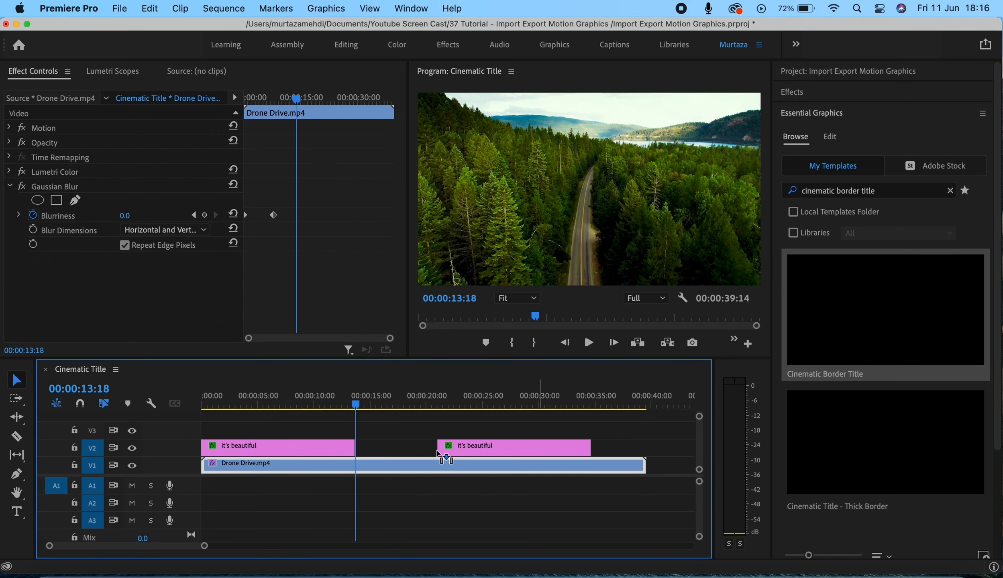
# Step: Play the sequence to preview the newly placed title's animation on V2
pyautogui.click(438, 454)
pyautogui.press('space')
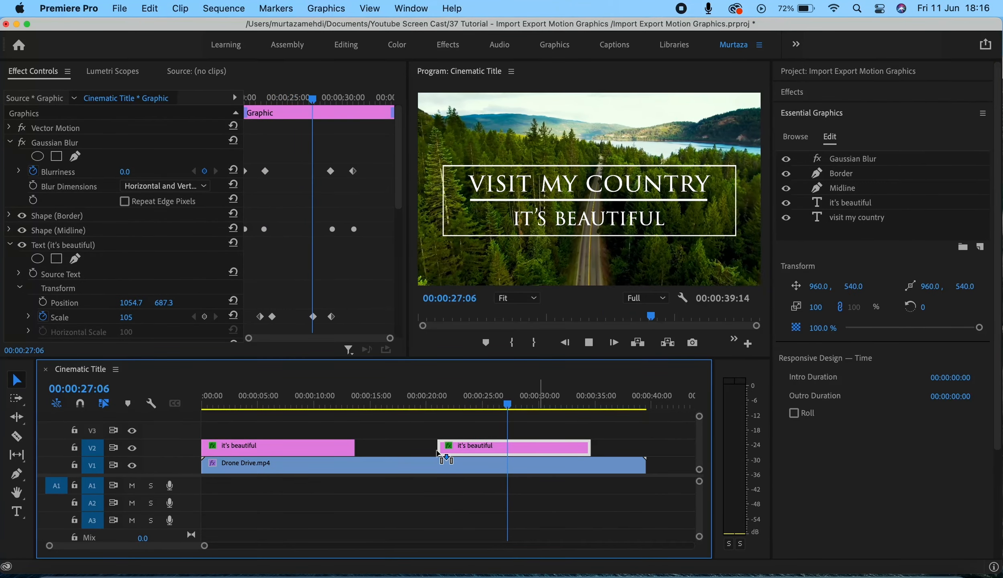
pyautogui.press('space')
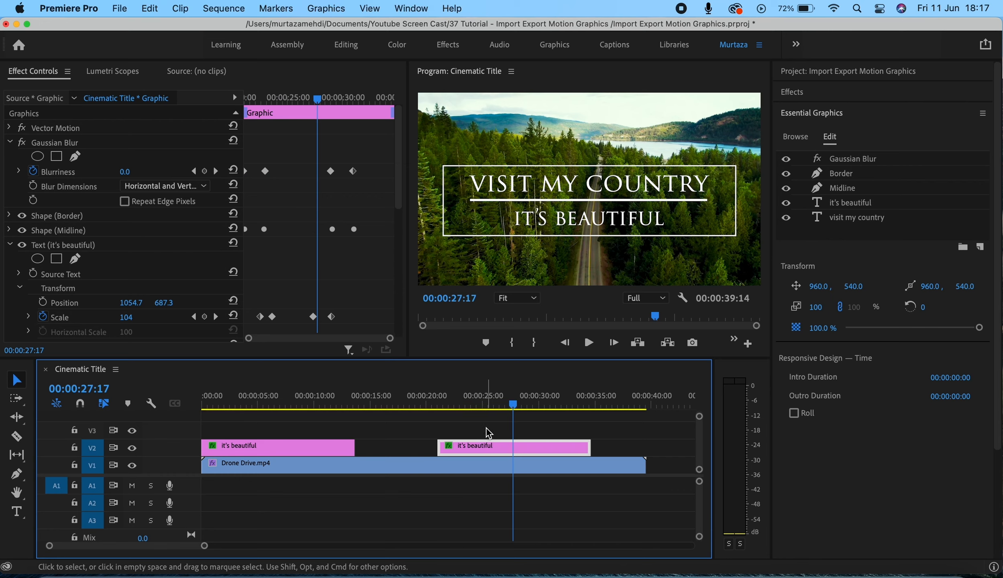
# Step: Export the second title clip as a Motion Graphics template named Cinematic to the Desktop on the local drive
pyautogui.rightClick(488, 450)
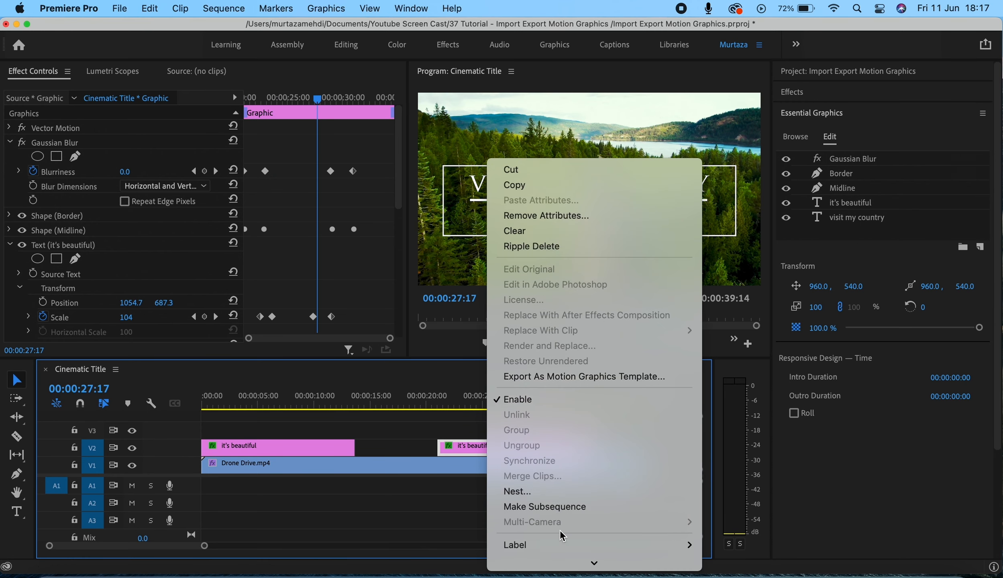
pyautogui.click(572, 378)
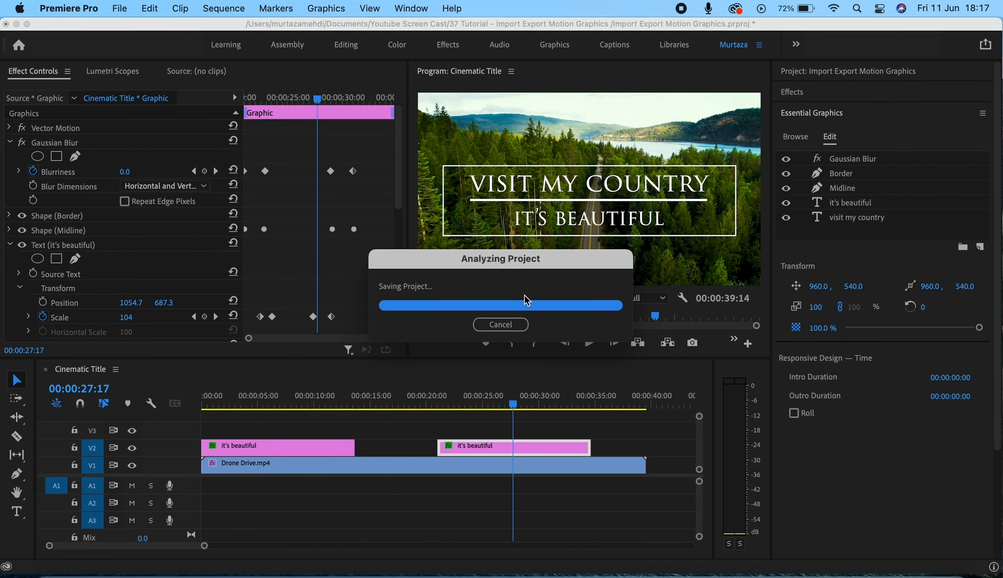
pyautogui.click(506, 187)
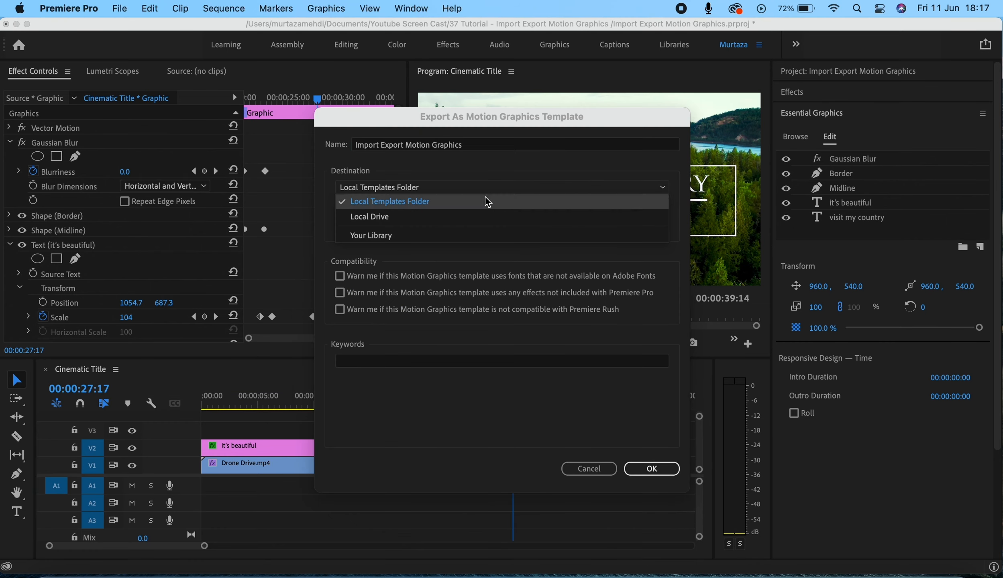
pyautogui.click(448, 217)
pyautogui.doubleClick(465, 149)
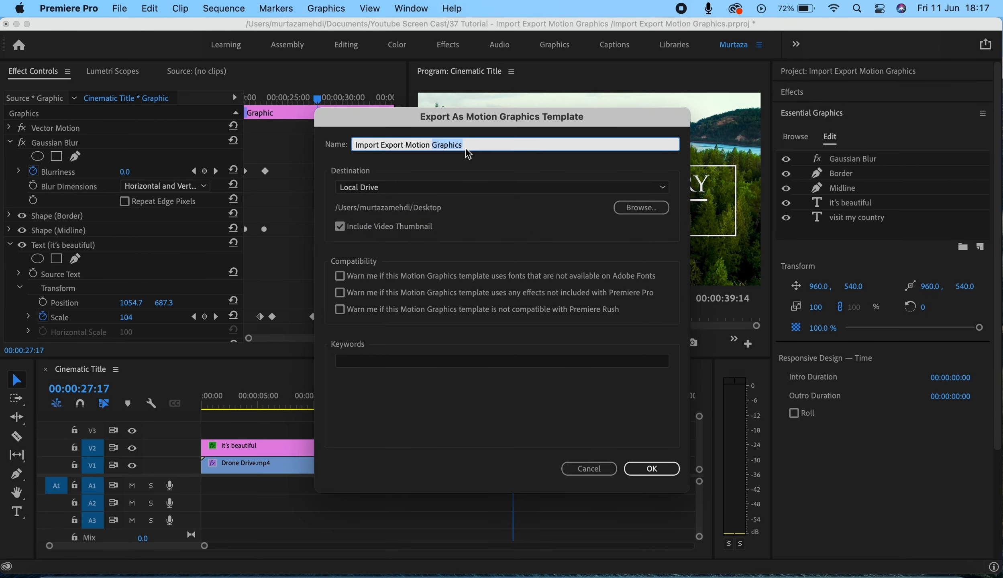
pyautogui.click(465, 149)
pyautogui.click(624, 208)
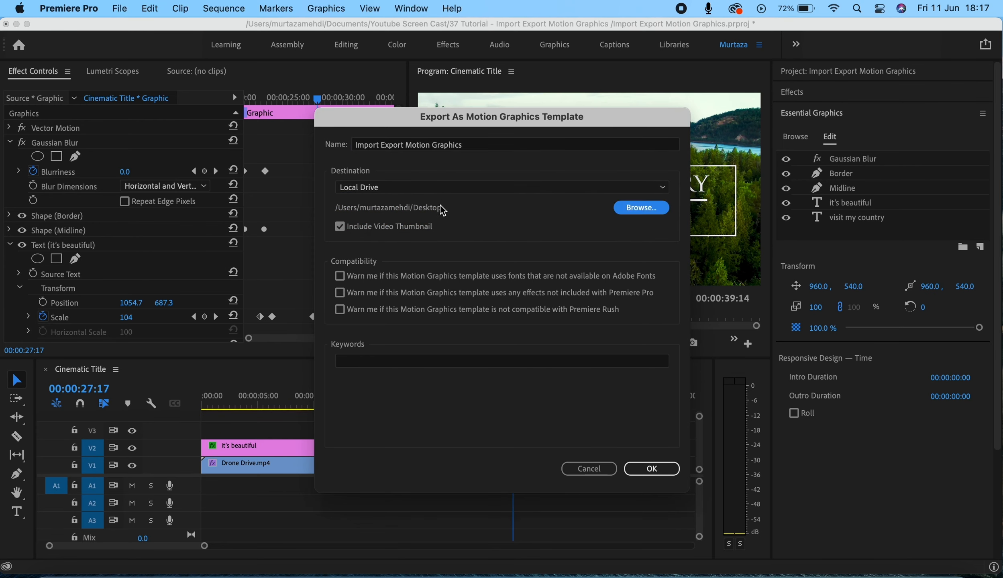
pyautogui.click(868, 449)
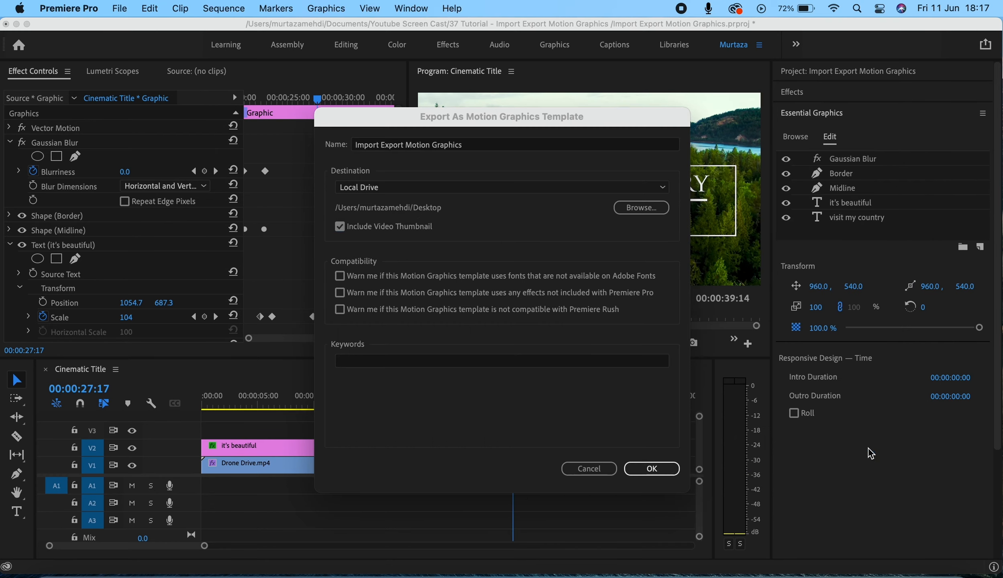
pyautogui.doubleClick(480, 140)
pyautogui.moveTo(480, 140); pyautogui.dragTo(317, 173)
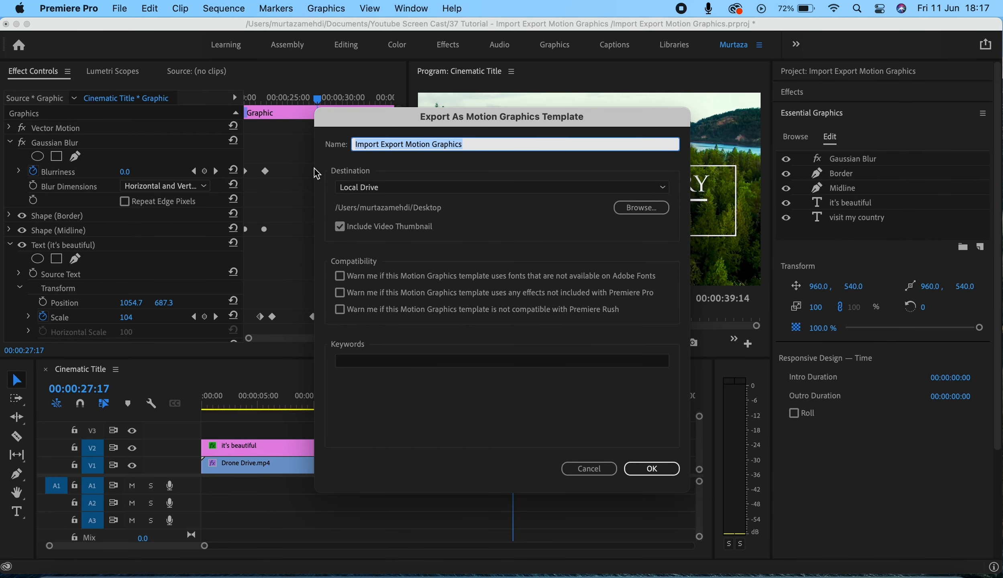
pyautogui.write('Cinematic')
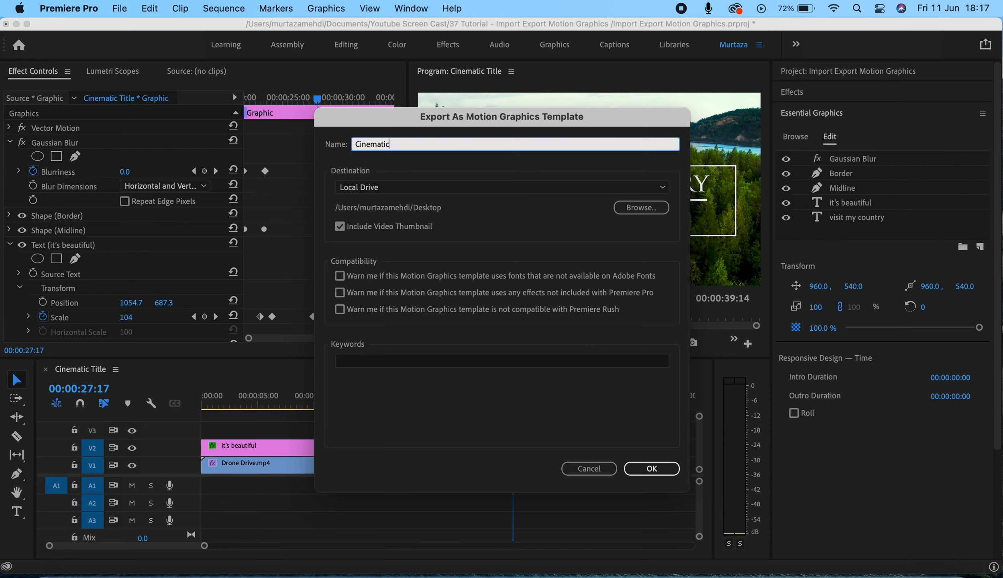
pyautogui.click(650, 469)
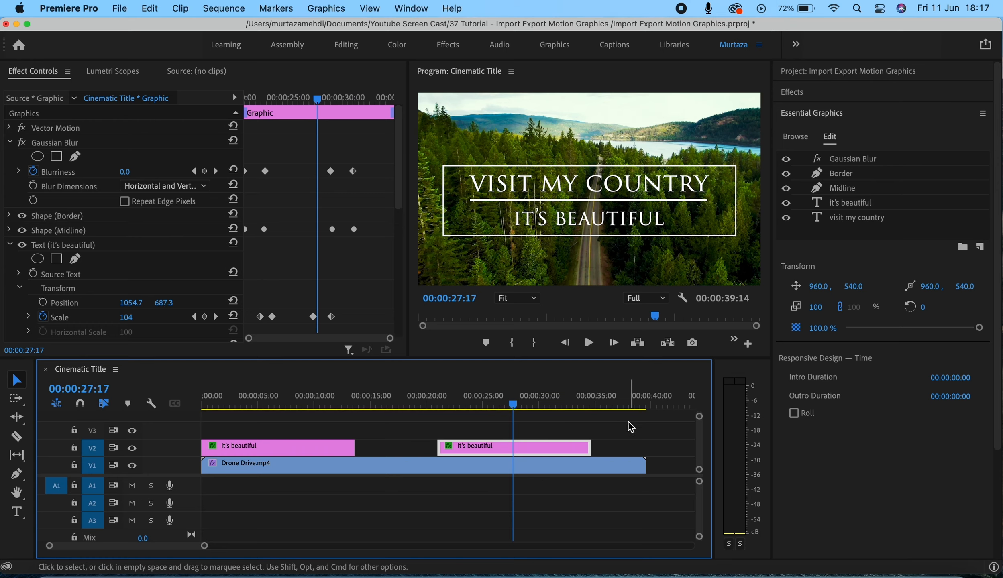
pyautogui.click(336, 10)
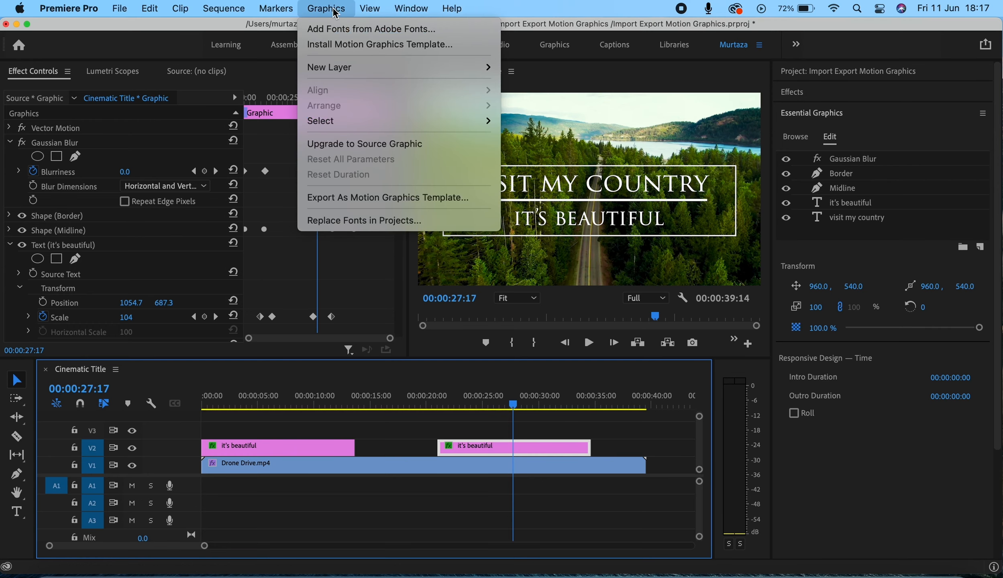
pyautogui.click(349, 45)
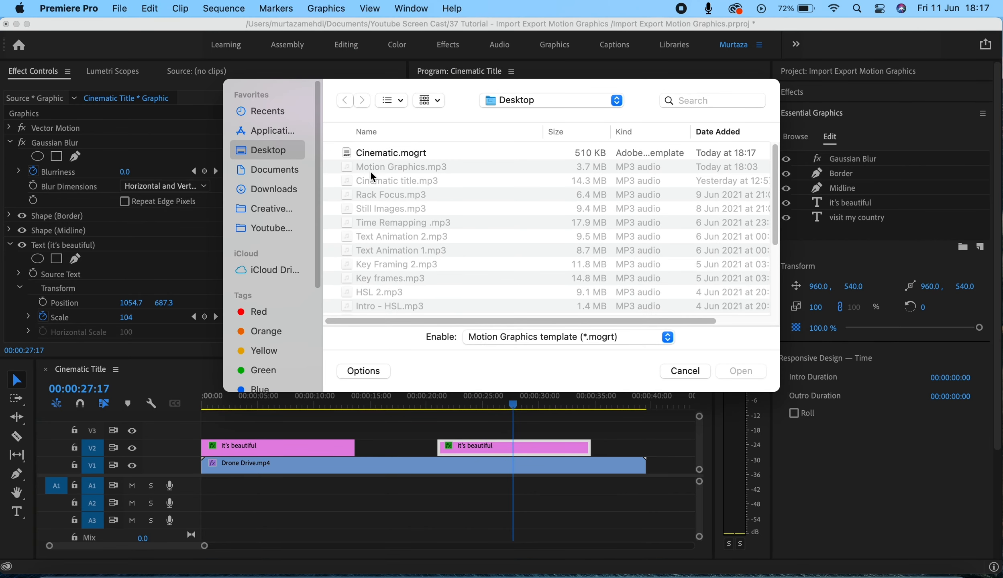
pyautogui.click(671, 372)
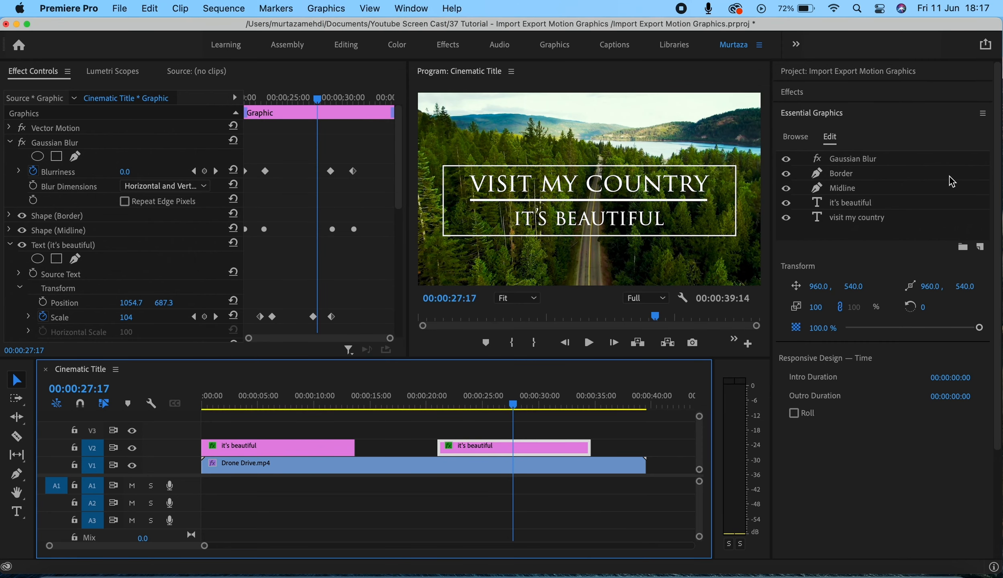
# Step: Install the Cinematic.mogrt template from the Desktop into the template library
pyautogui.click(795, 139)
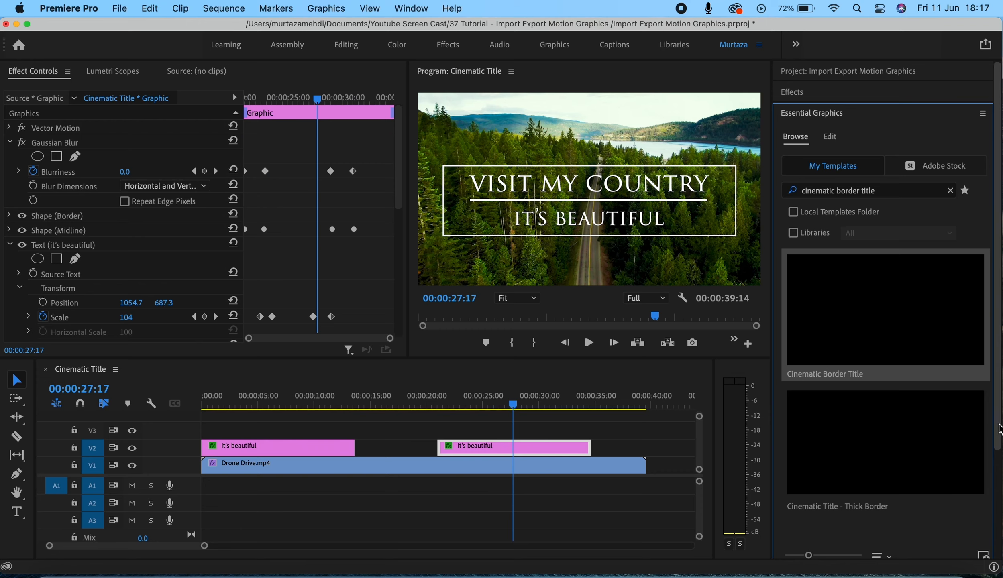
pyautogui.scroll(-3, 979, 462)
pyautogui.click(986, 464)
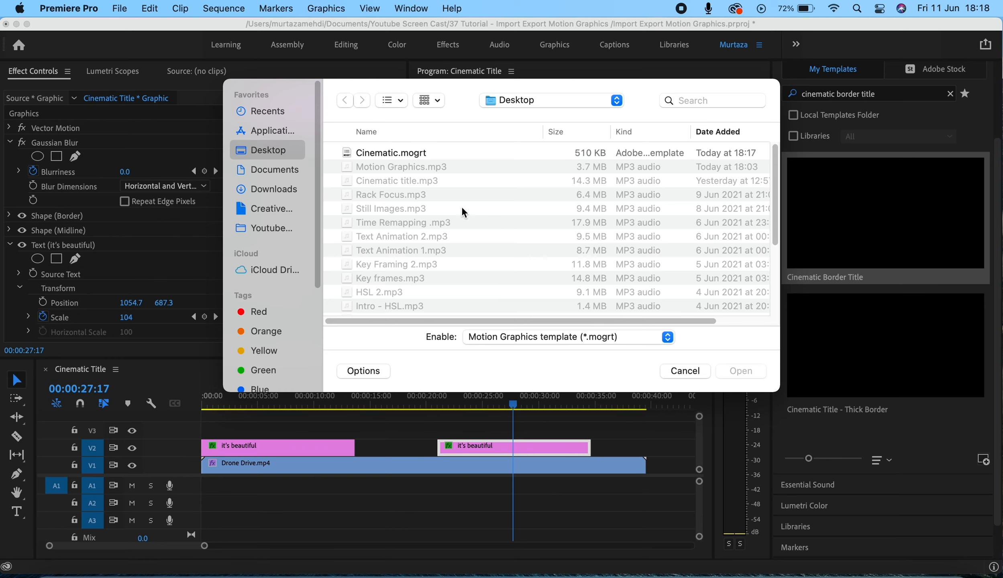
pyautogui.click(383, 157)
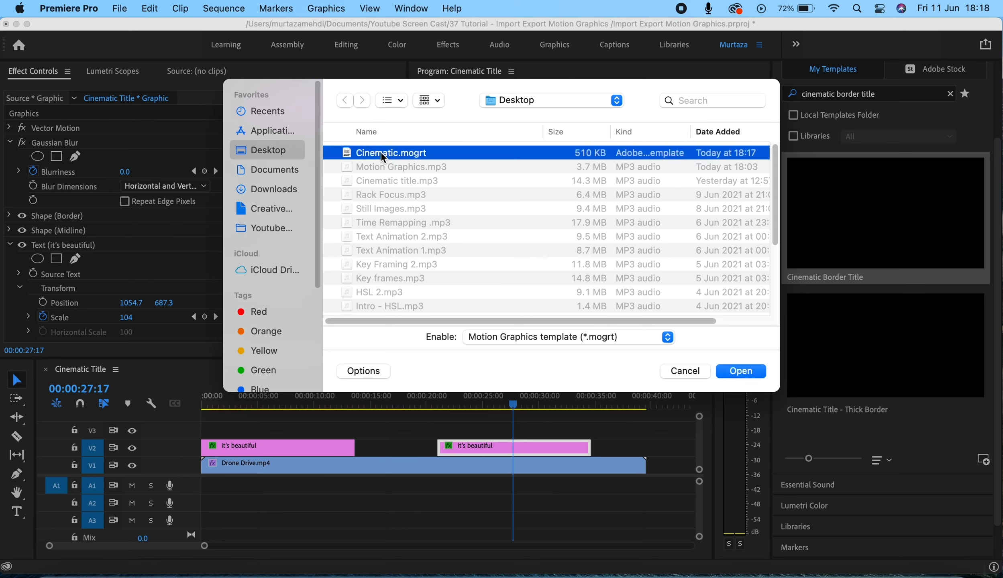
pyautogui.click(733, 367)
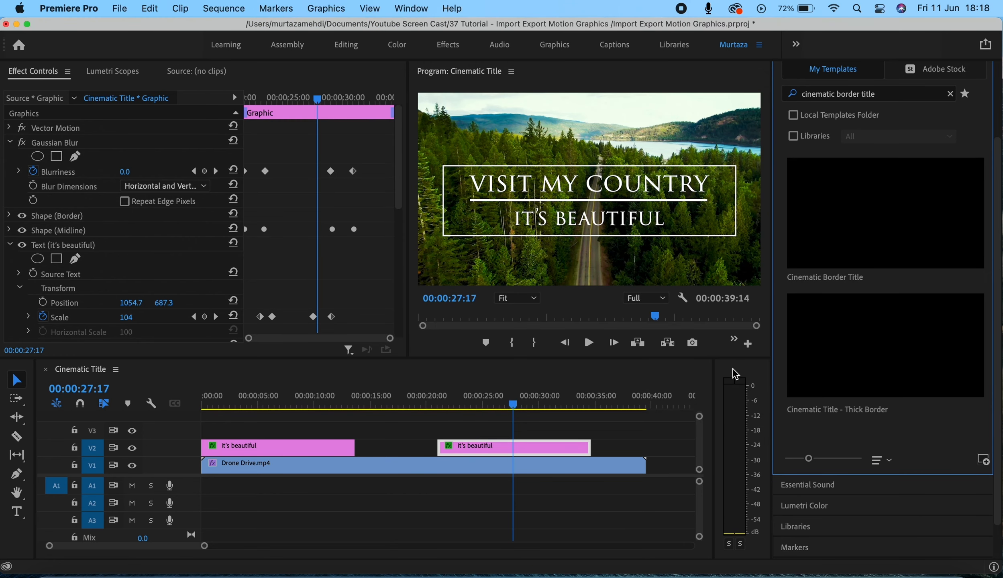
# Step: Search the template library for "cinematic" and place the installed Cinematic template on V2 at about 36 seconds
pyautogui.moveTo(998, 293); pyautogui.dragTo(1000, 259)
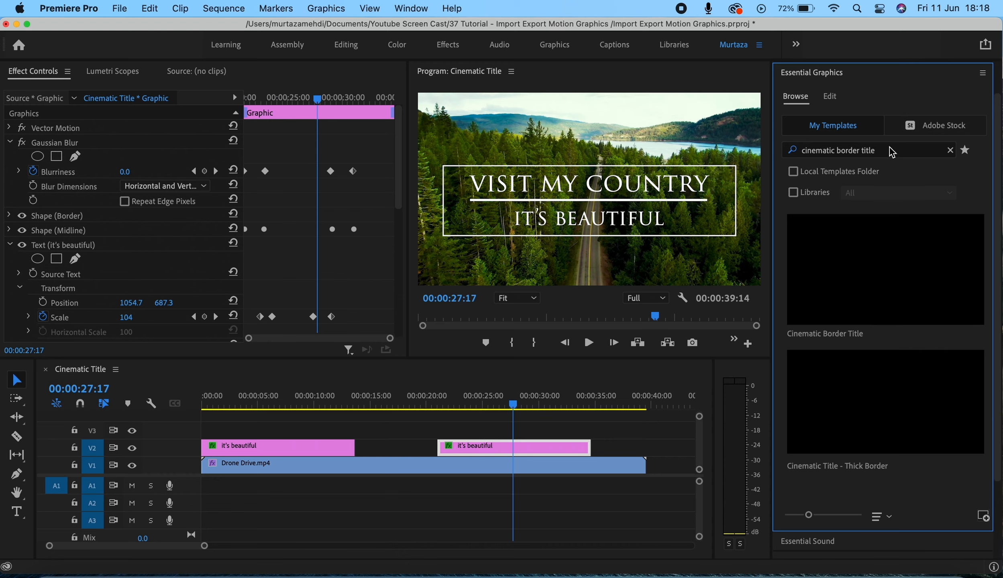
pyautogui.click(951, 151)
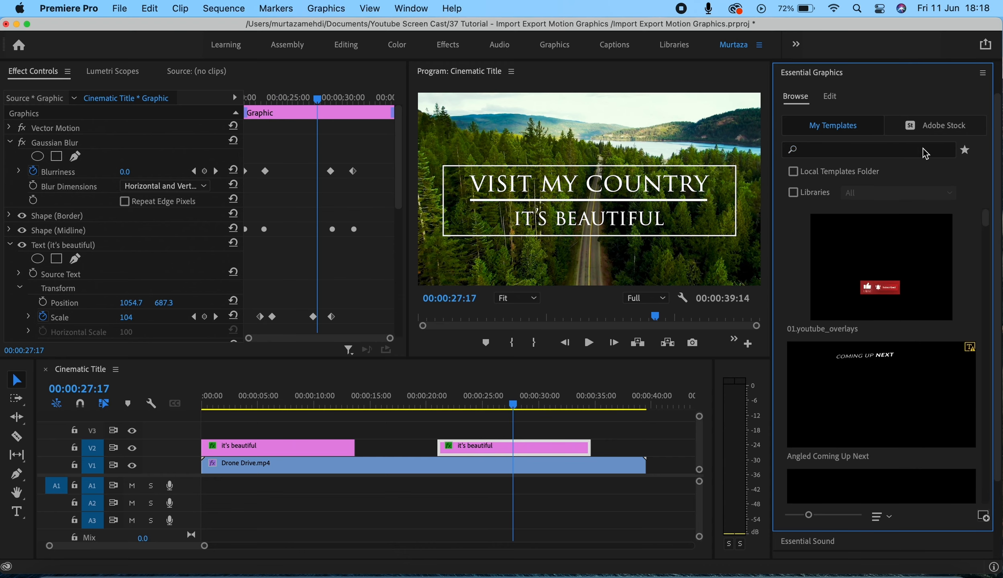
pyautogui.click(920, 149)
pyautogui.write('cinw')
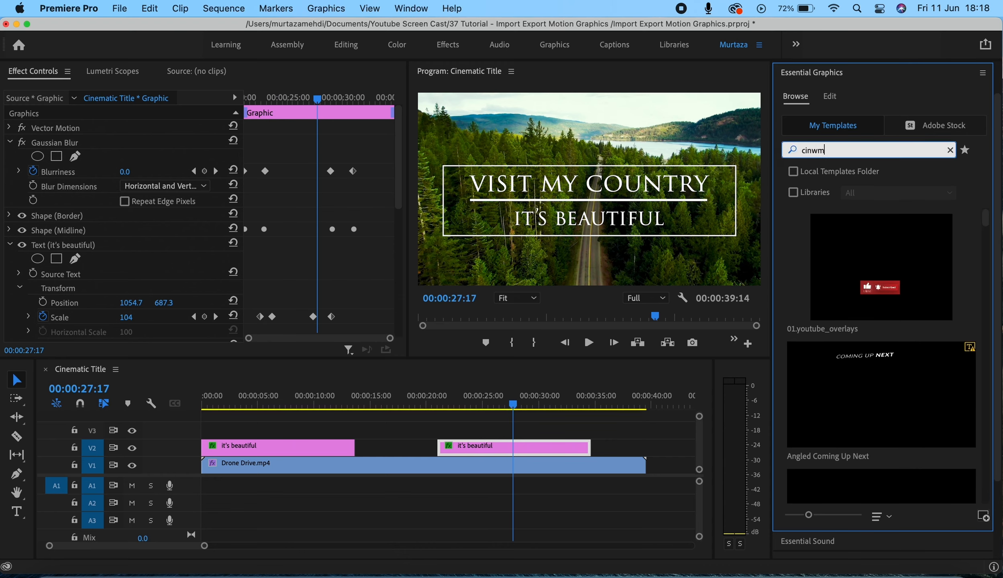
pyautogui.write('m')
pyautogui.press('BackSpace')
pyautogui.press('BackSpace')
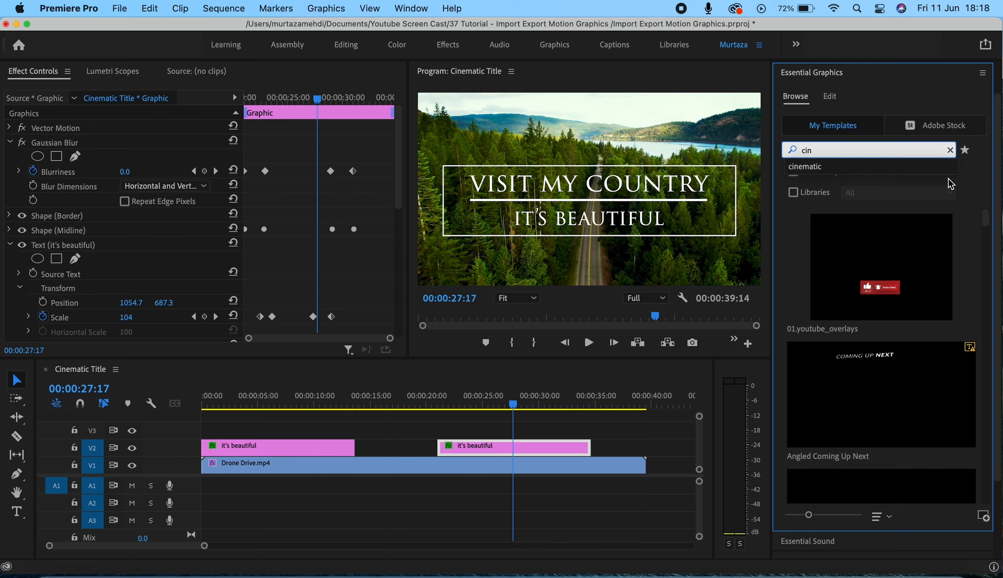
pyautogui.click(938, 167)
pyautogui.moveTo(891, 246)
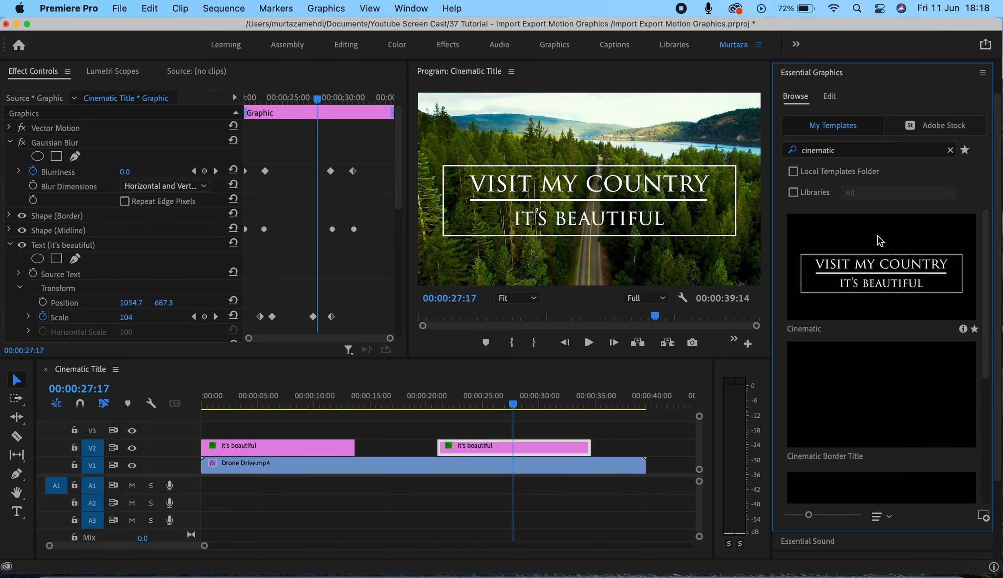
pyautogui.moveTo(880, 240); pyautogui.dragTo(613, 451)
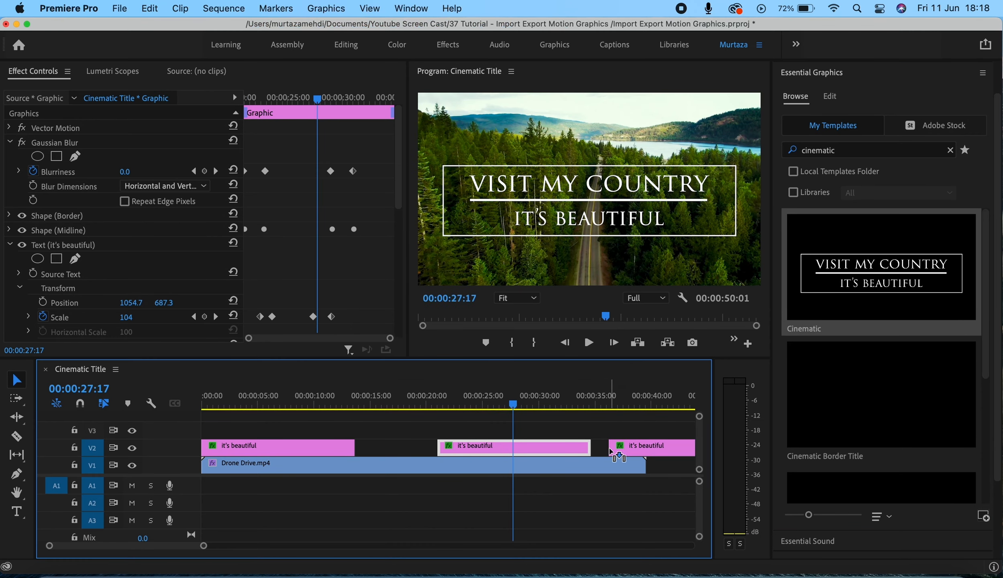
# Step: Play the sequence from the start of the third title clip to preview its opening animation
pyautogui.press('Down')
pyautogui.press('Down')
pyautogui.press('space')
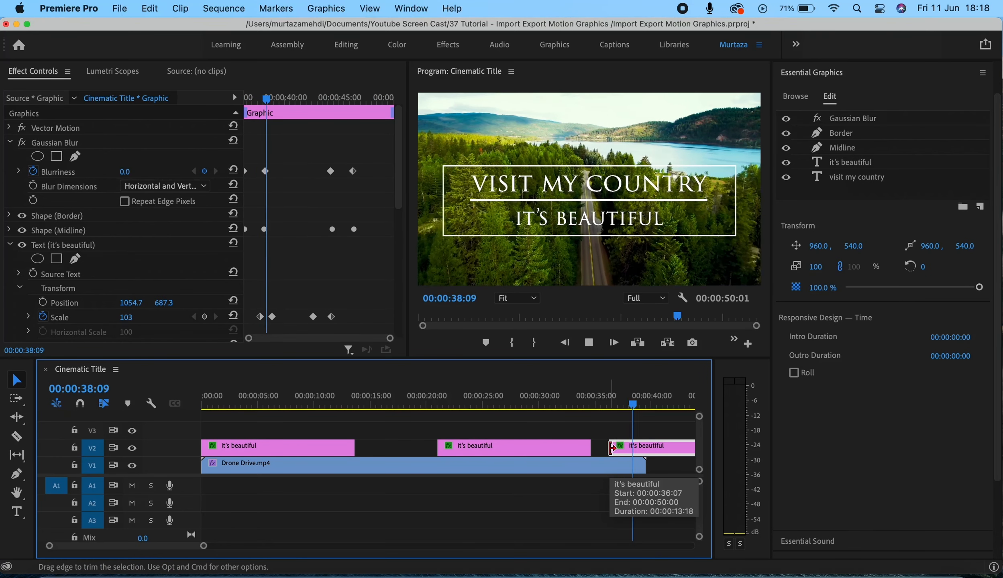
pyautogui.press('space')
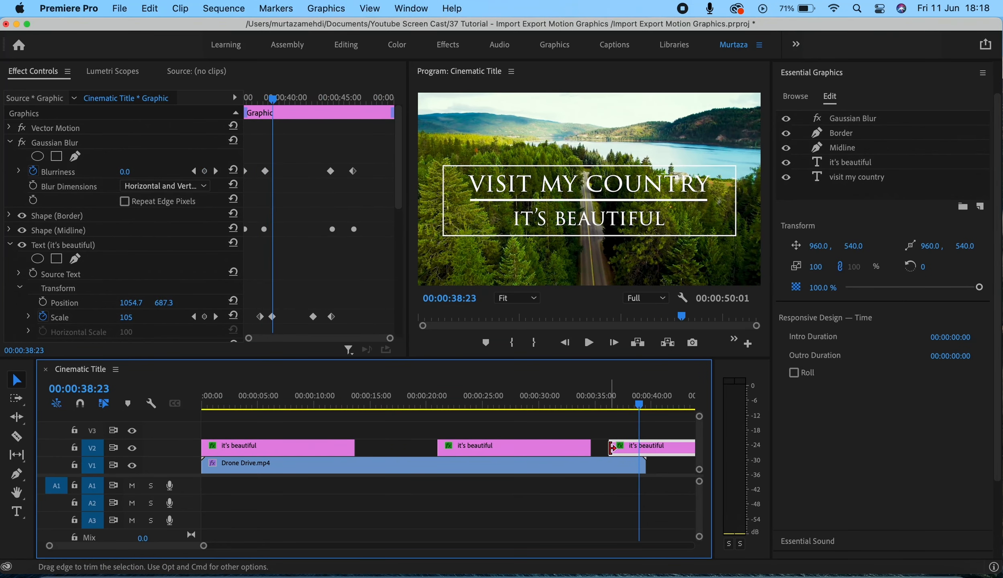